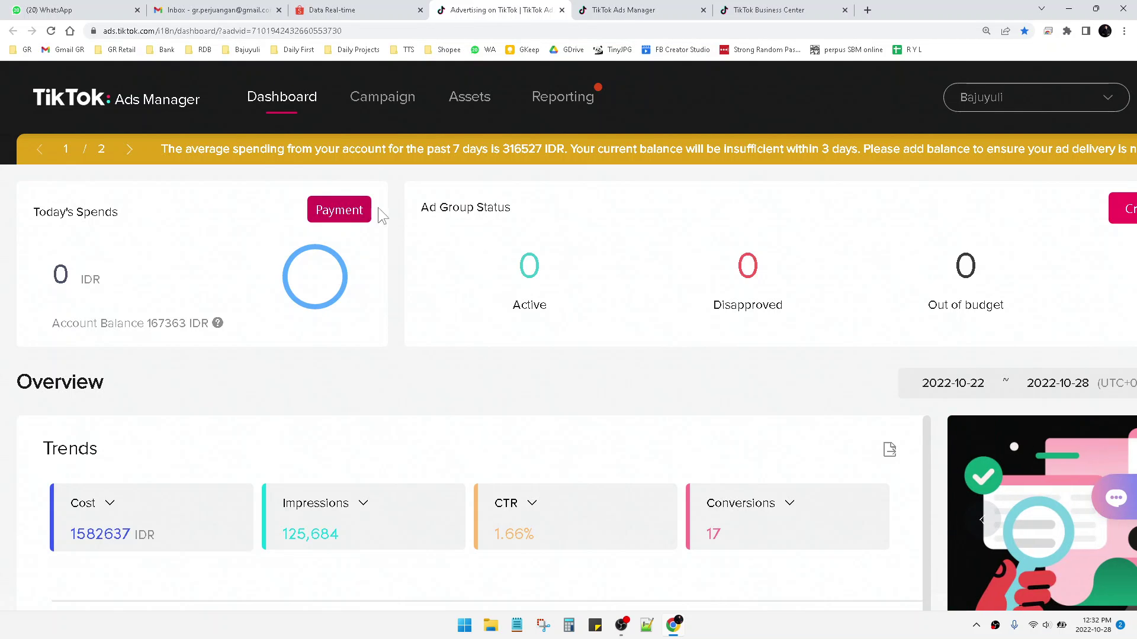
Step: Bring up the Ads Manager payment summary and highlight the 167,363 IDR account balance
click(613, 10)
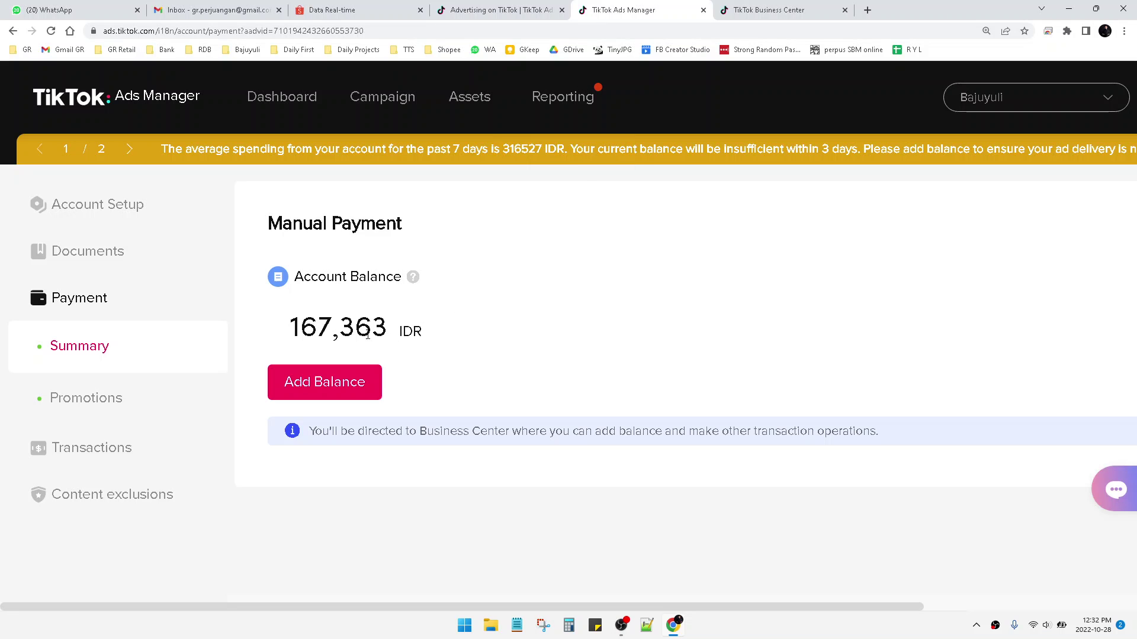
mouse_move(302, 329)
mouse_down()
mouse_move(417, 331)
mouse_move(290, 330)
mouse_up()
click(435, 337)
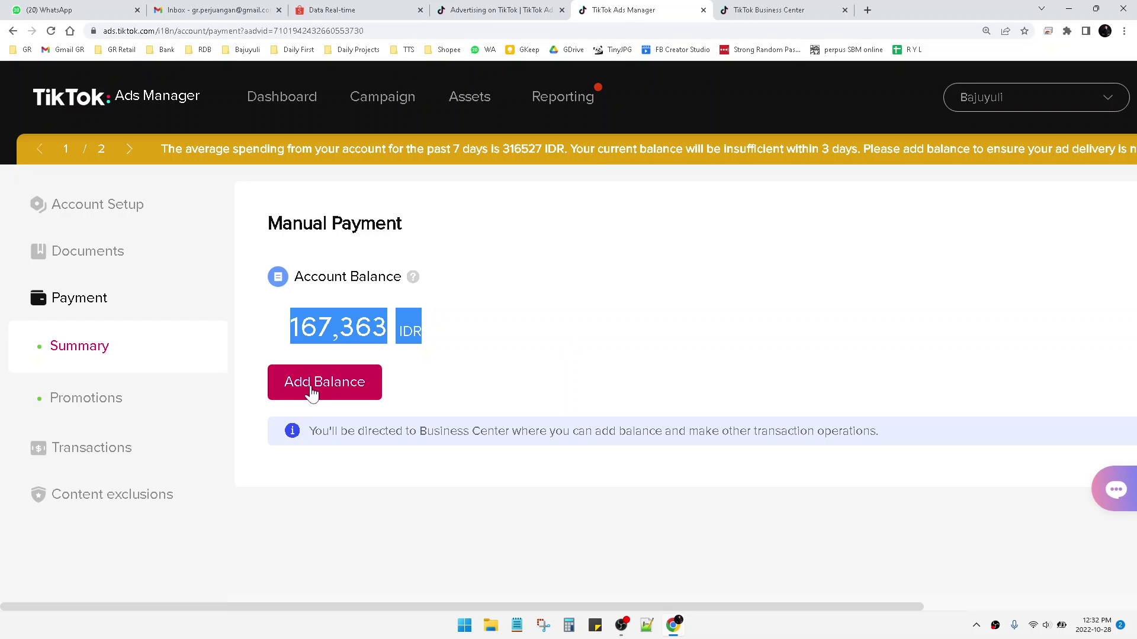
Step: Open the Business Center Finance > Payment page and zoom it to 150%
click(782, 9)
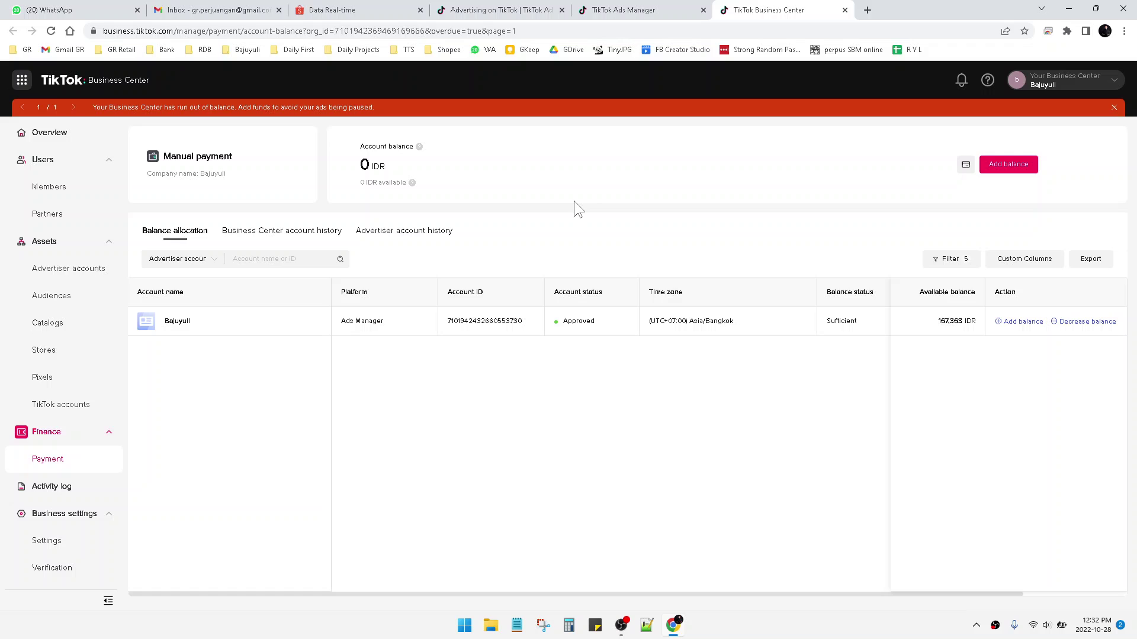
key(ctrl+plus)
key(ctrl+plus)
key(ctrl+plus)
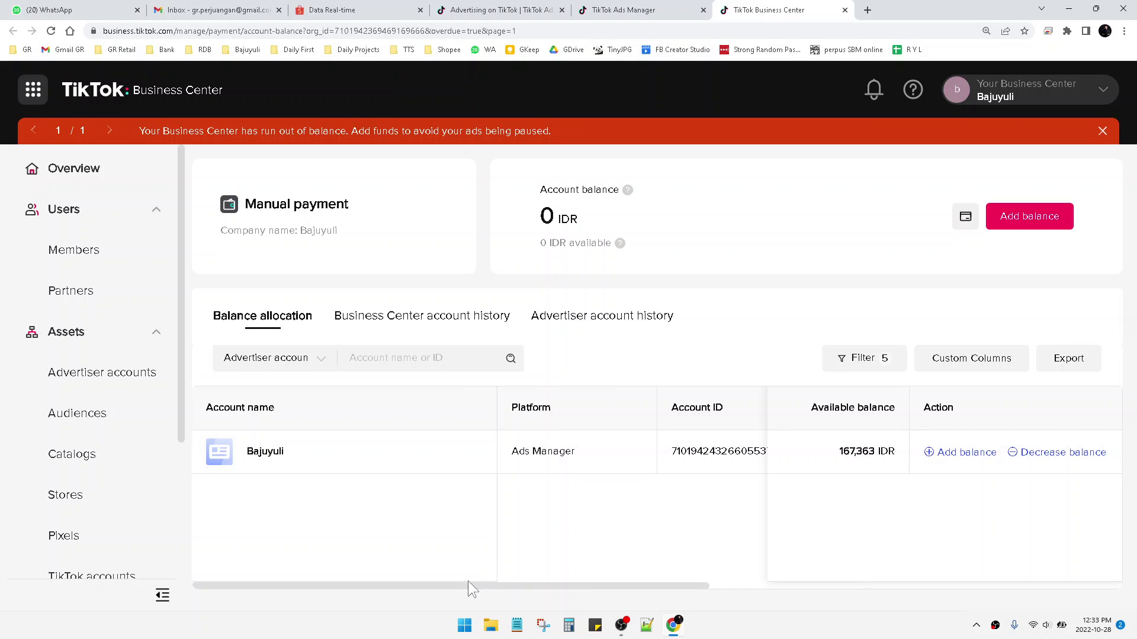
drag(466, 584, 651, 583)
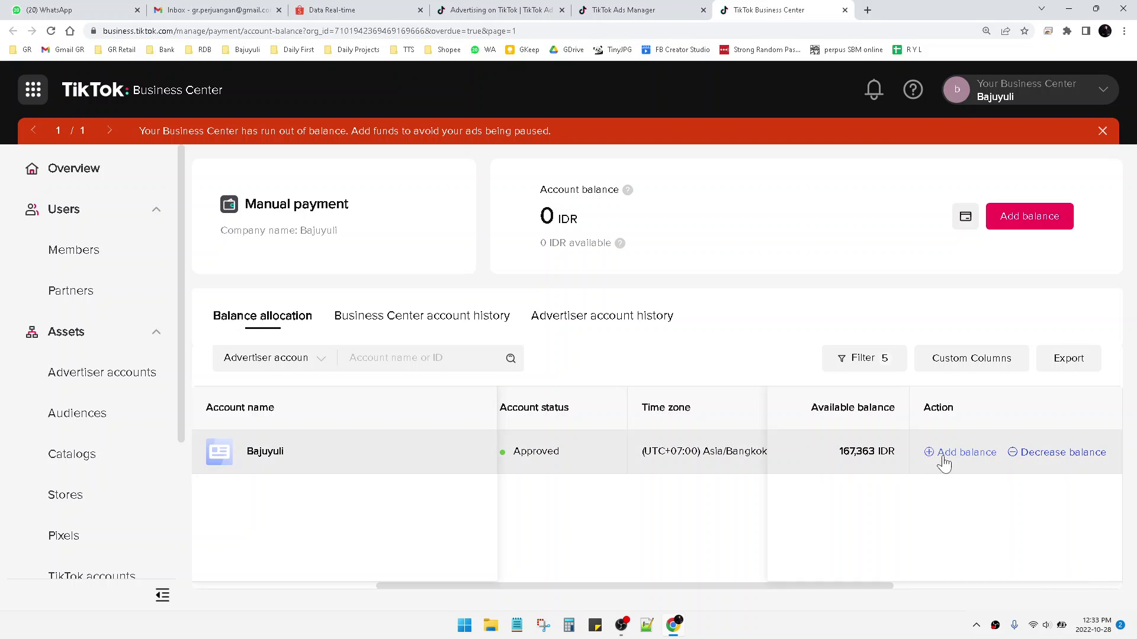